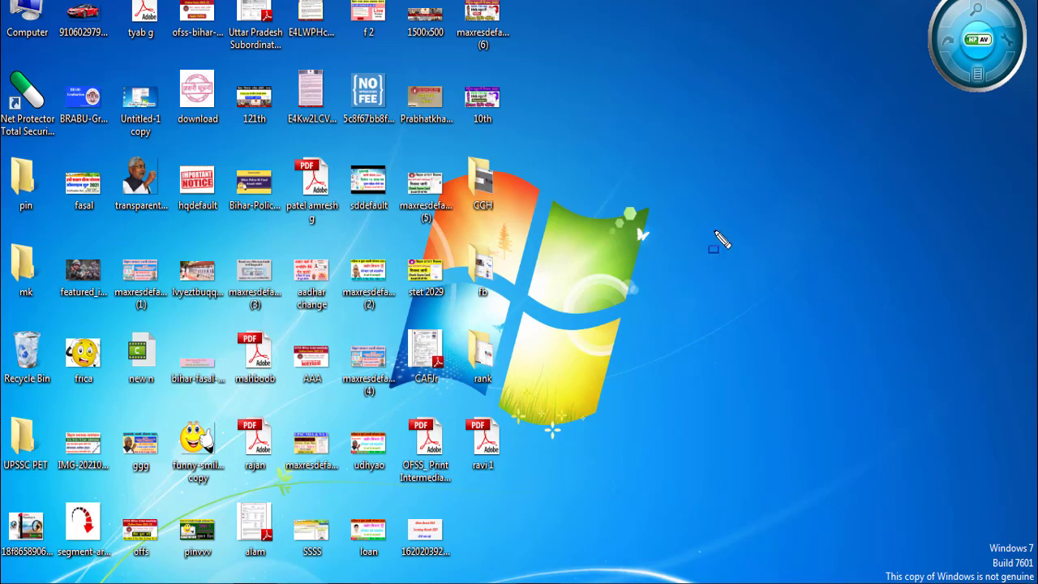
# - Examine the sawantalks.blogspot.com homepage, including its logo, navigation menu, recent posts and web address
pyautogui.moveTo(605, 45); pyautogui.dragTo(872, 110)
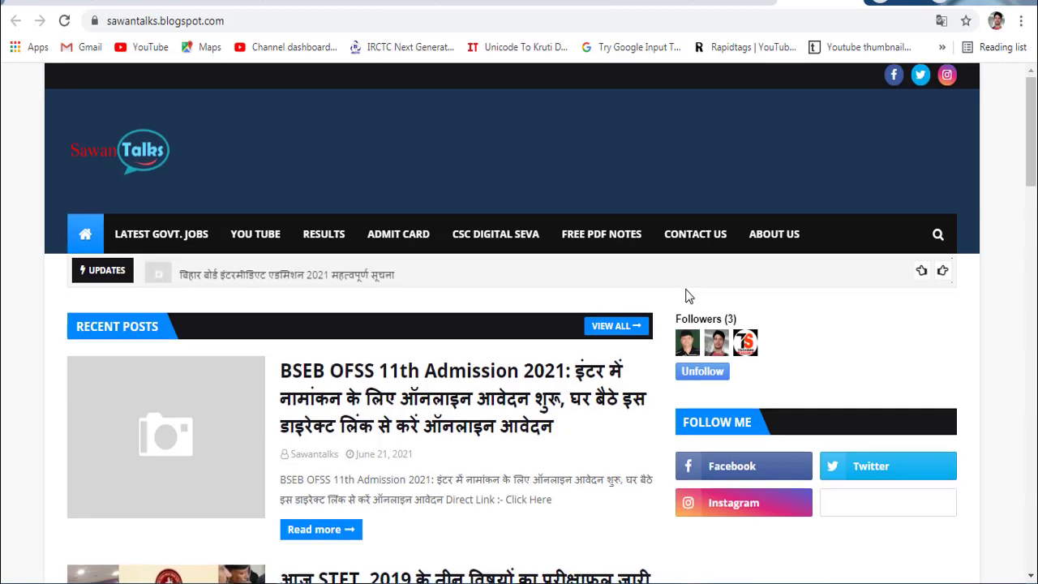
pyautogui.scroll(-4, 686, 284)
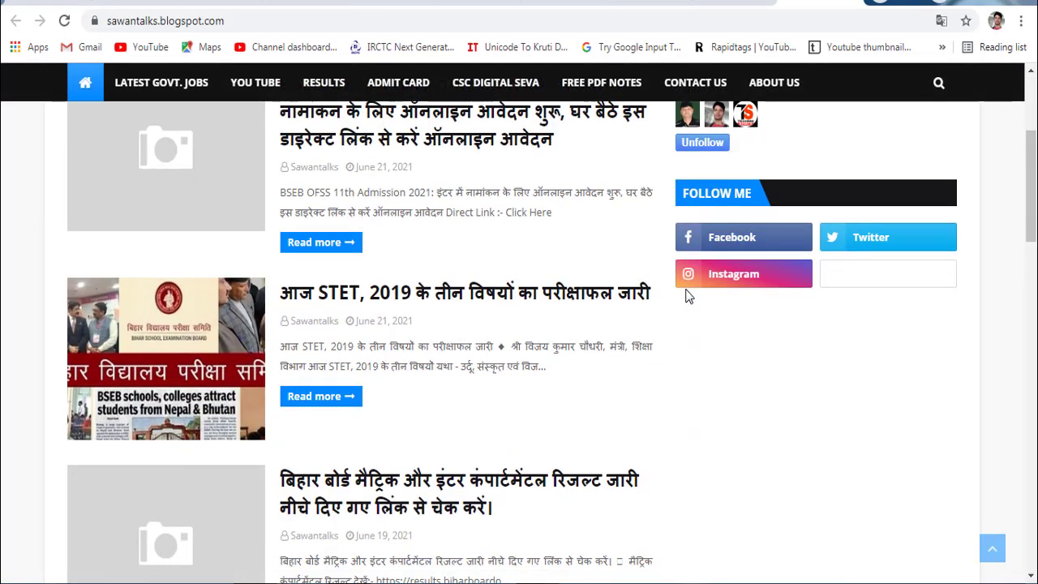
pyautogui.moveTo(42, 121)
pyautogui.mouseDown()
pyautogui.moveTo(200, 325)
pyautogui.moveTo(770, 583)
pyautogui.mouseUp()
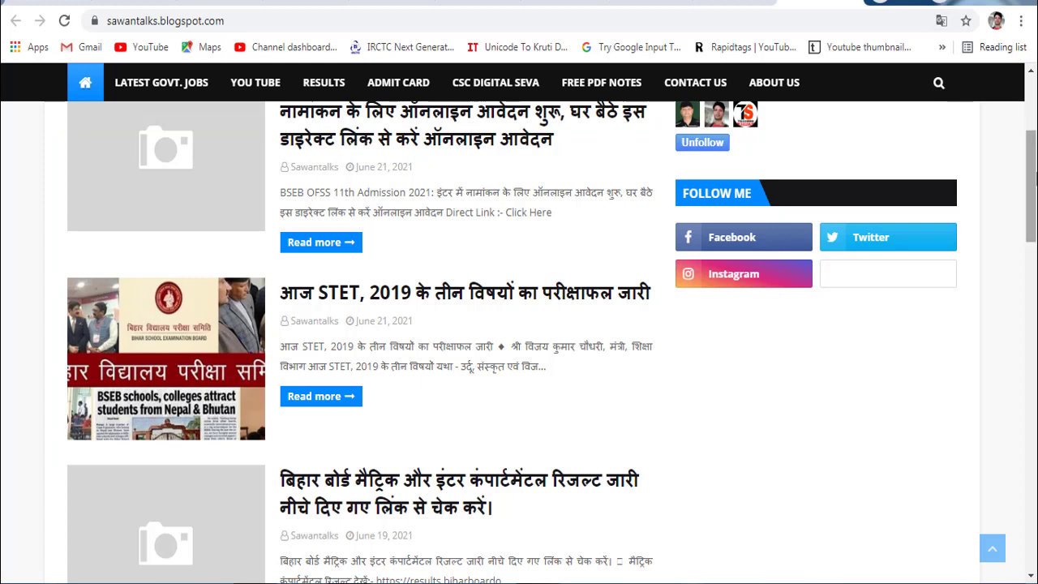
pyautogui.scroll(4, 535, 394)
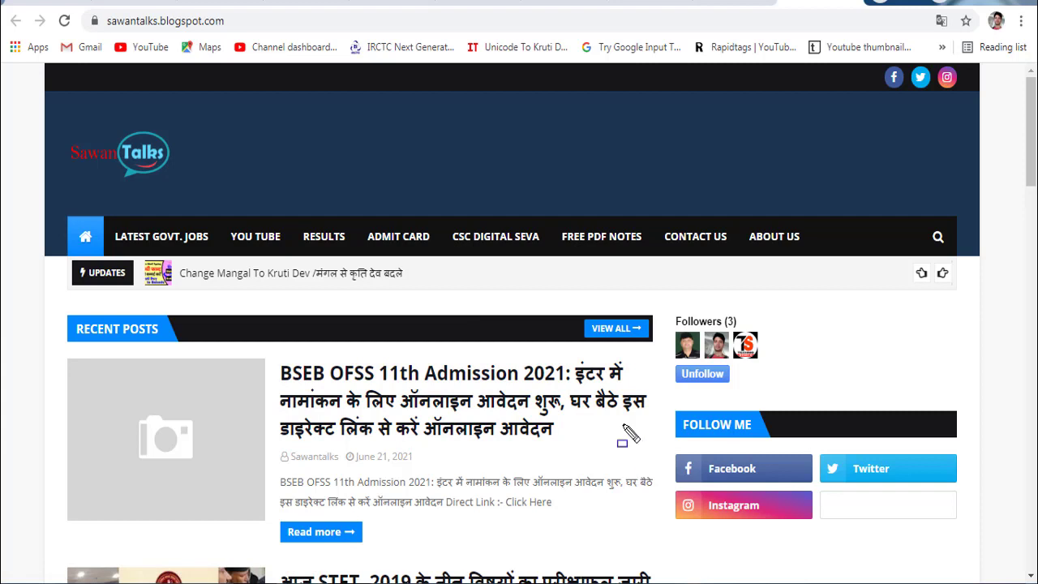
pyautogui.moveTo(58, 133); pyautogui.dragTo(219, 179)
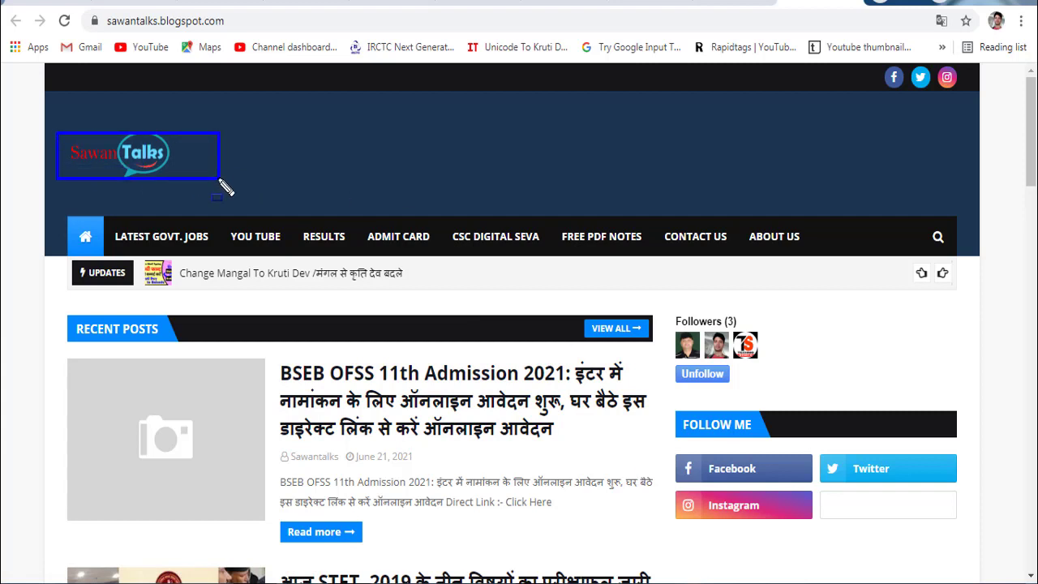
pyautogui.press('Escape')
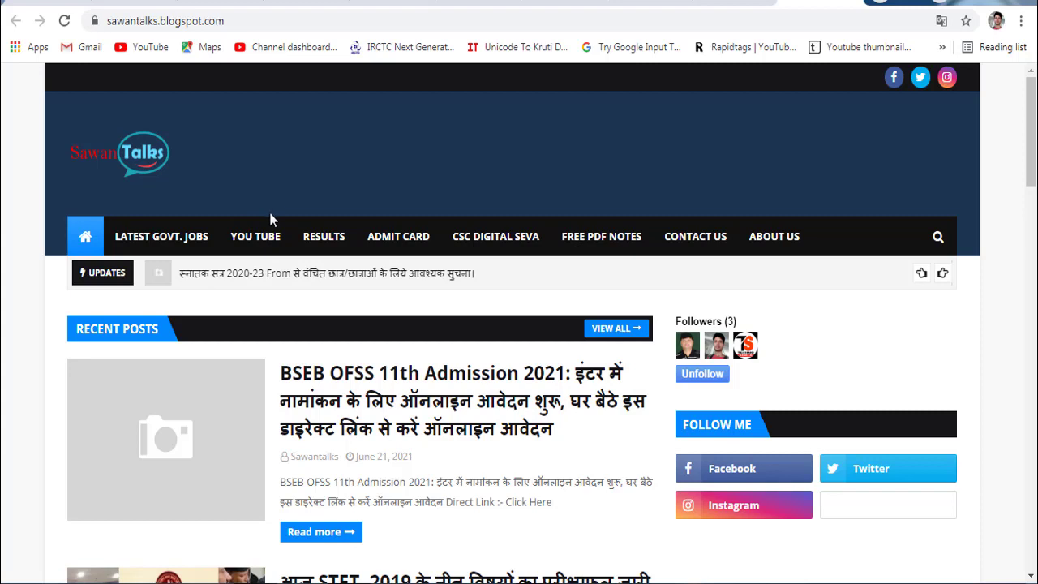
pyautogui.hotkey('ctrl', '2')
pyautogui.moveTo(45, 100)
pyautogui.mouseDown()
pyautogui.moveTo(294, 297)
pyautogui.moveTo(942, 400)
pyautogui.moveTo(986, 420)
pyautogui.mouseUp()
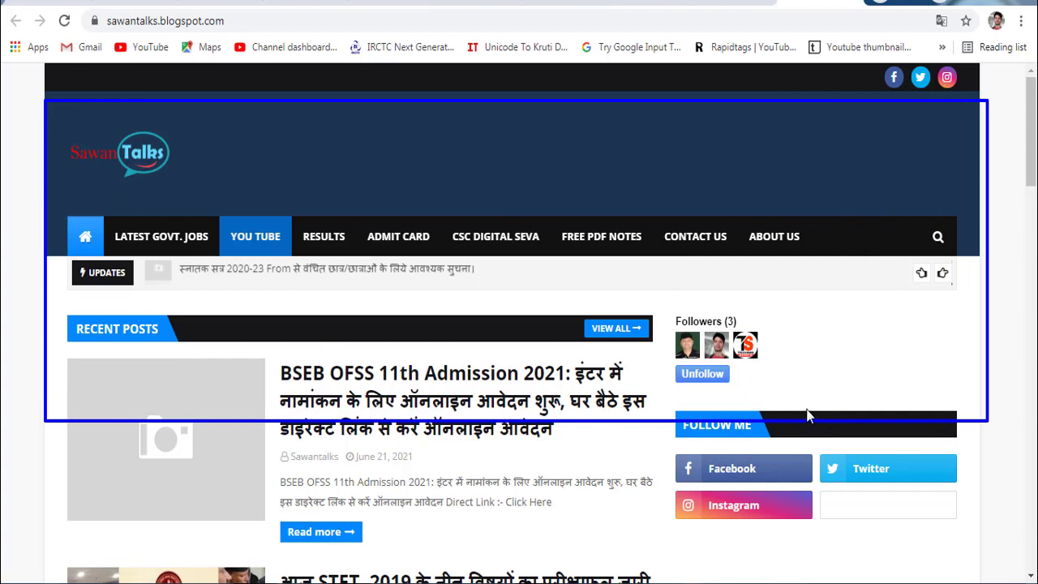
pyautogui.press('Escape')
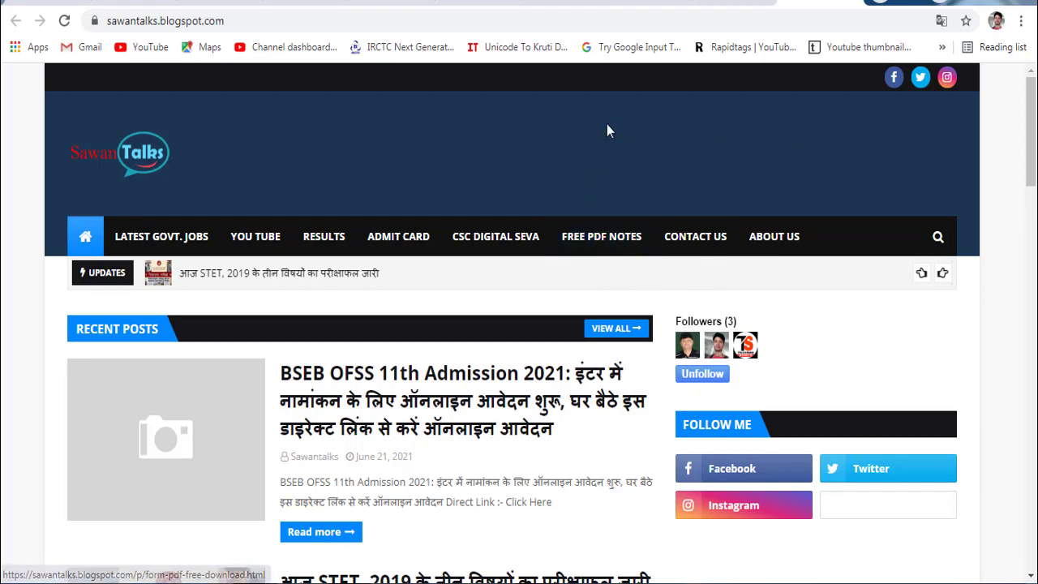
pyautogui.moveTo(655, 217); pyautogui.dragTo(736, 255)
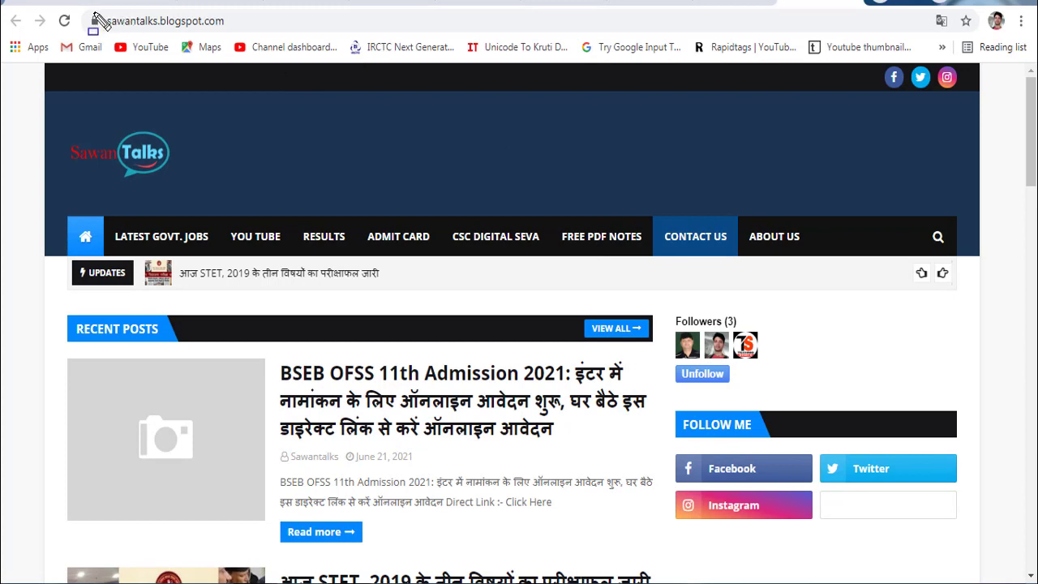
pyautogui.moveTo(143, 31); pyautogui.dragTo(243, 35)
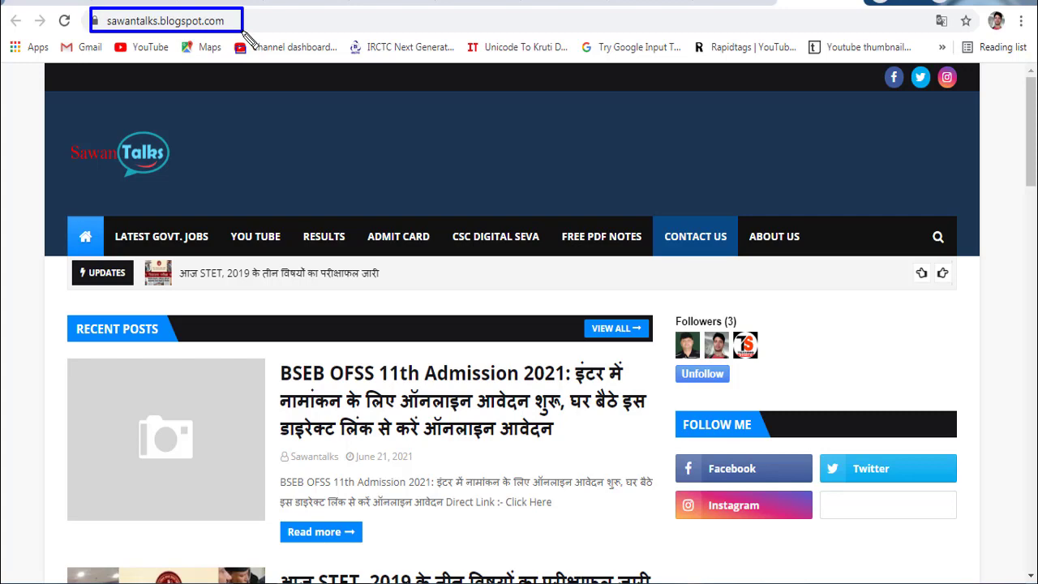
pyautogui.press('Escape')
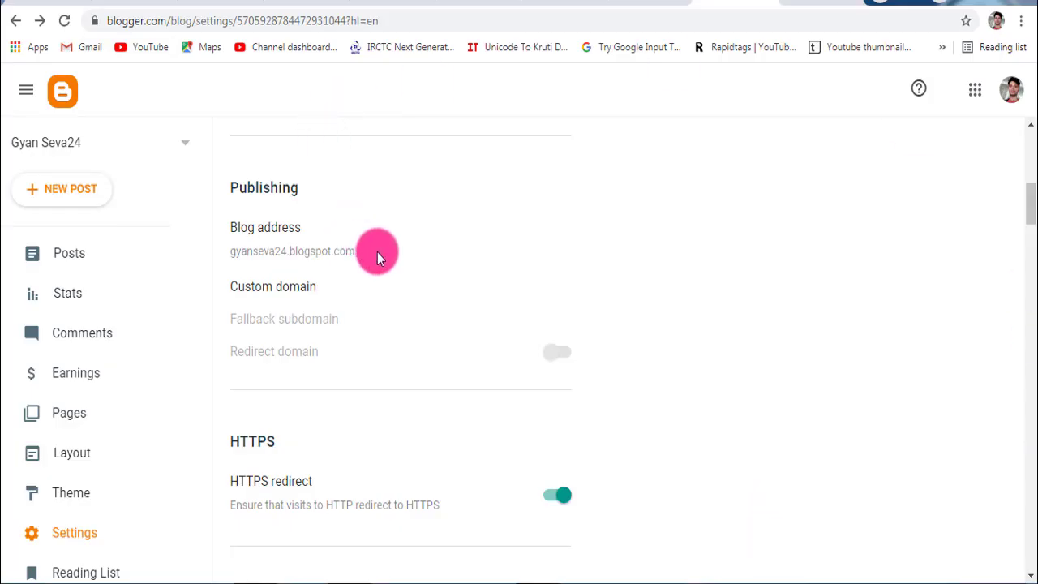
# - Switch to the Blogger dashboard and view the account's list of blogs
pyautogui.click(91, 155)
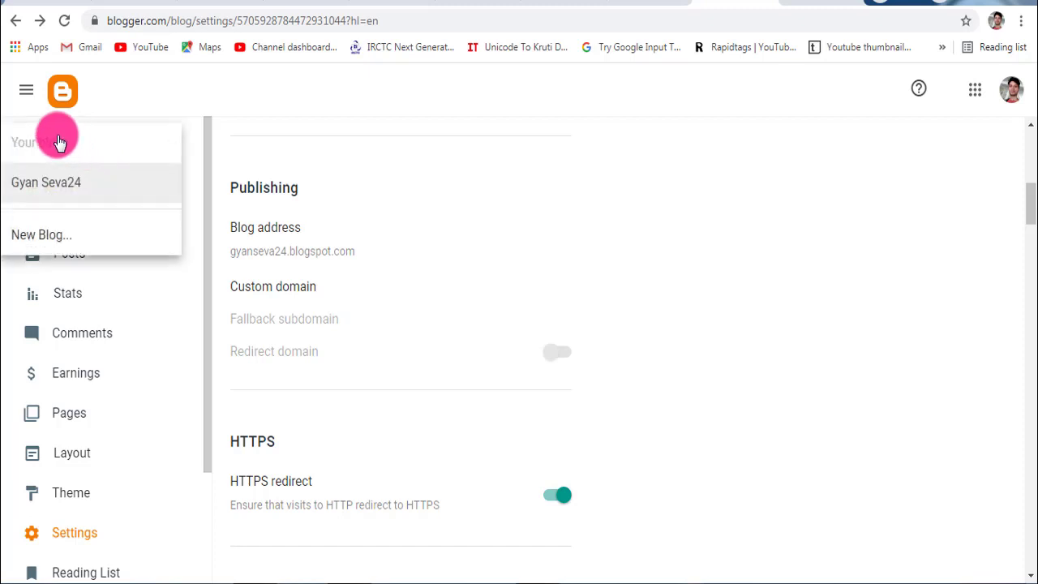
pyautogui.click(51, 88)
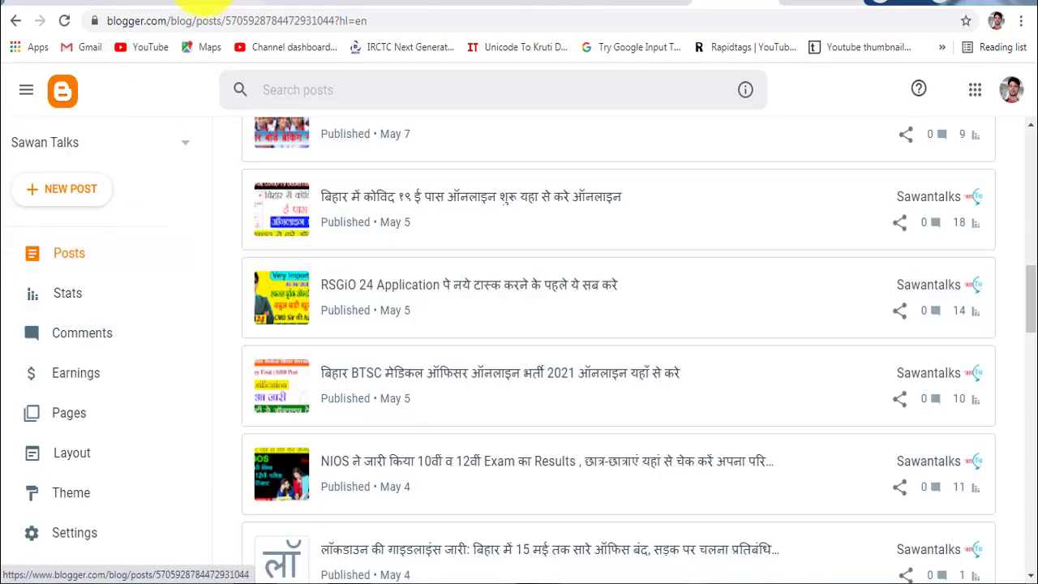
# - Download a backup of the Sawan Talks blog's current theme
pyautogui.scroll(-1, 213, 397)
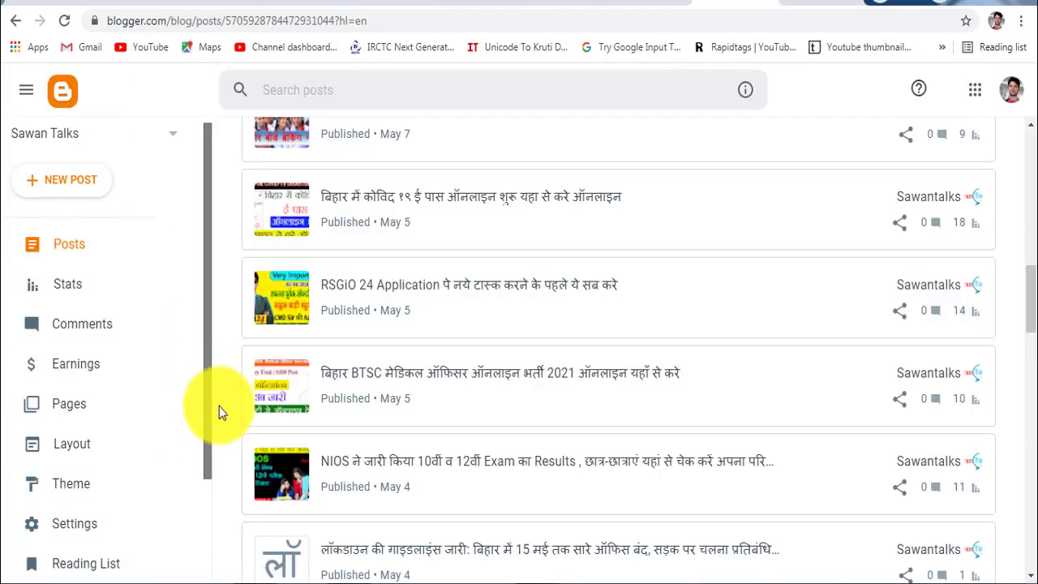
pyautogui.click(77, 430)
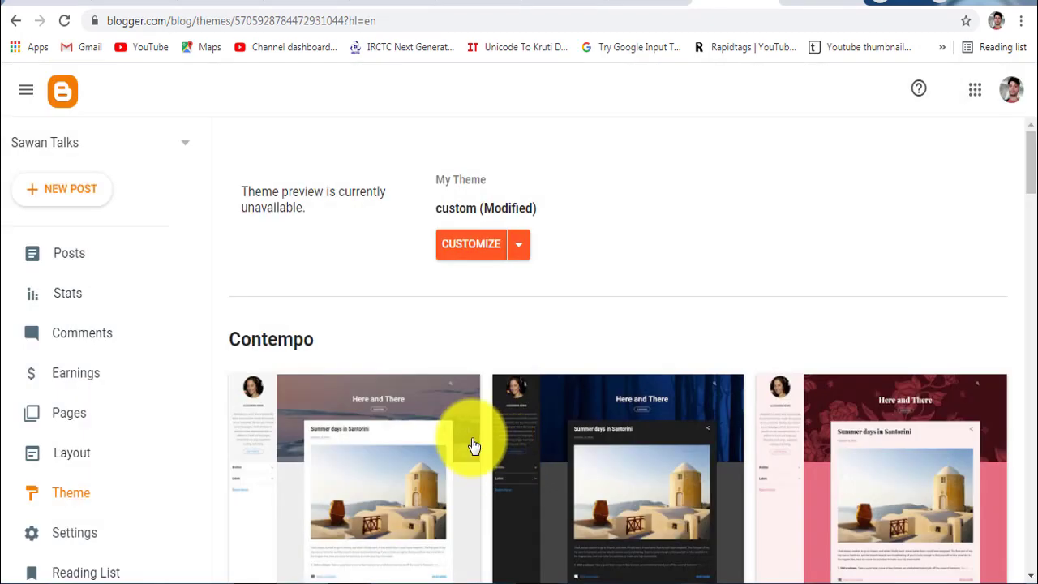
pyautogui.moveTo(510, 254); pyautogui.dragTo(541, 294)
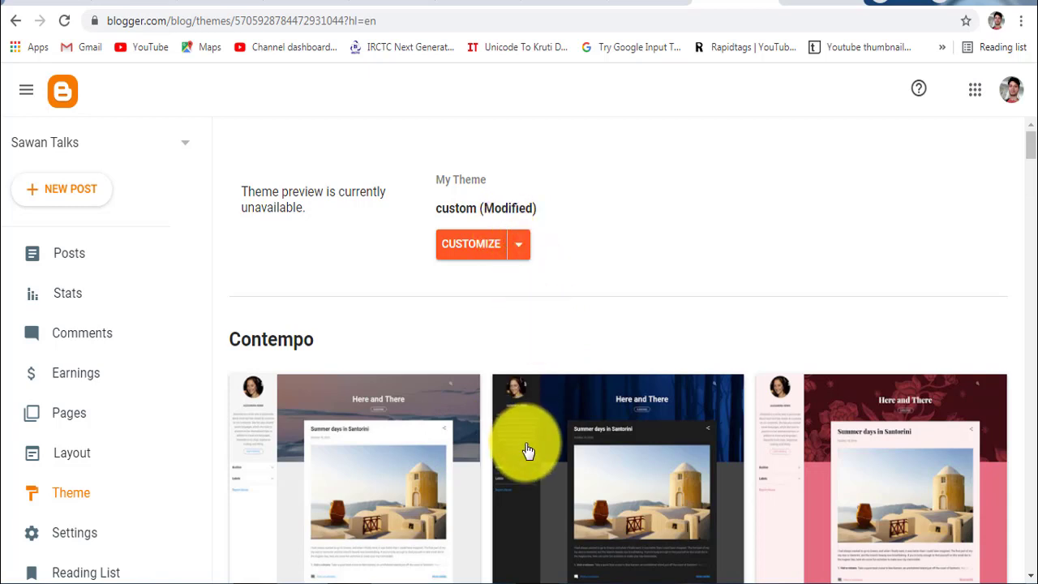
pyautogui.click(522, 252)
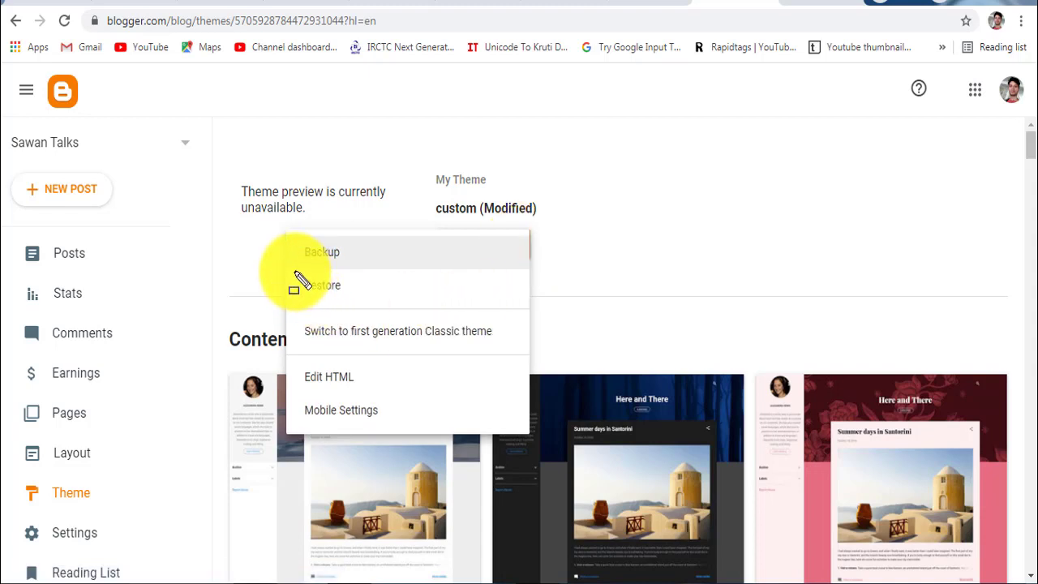
pyautogui.moveTo(293, 258); pyautogui.dragTo(375, 285)
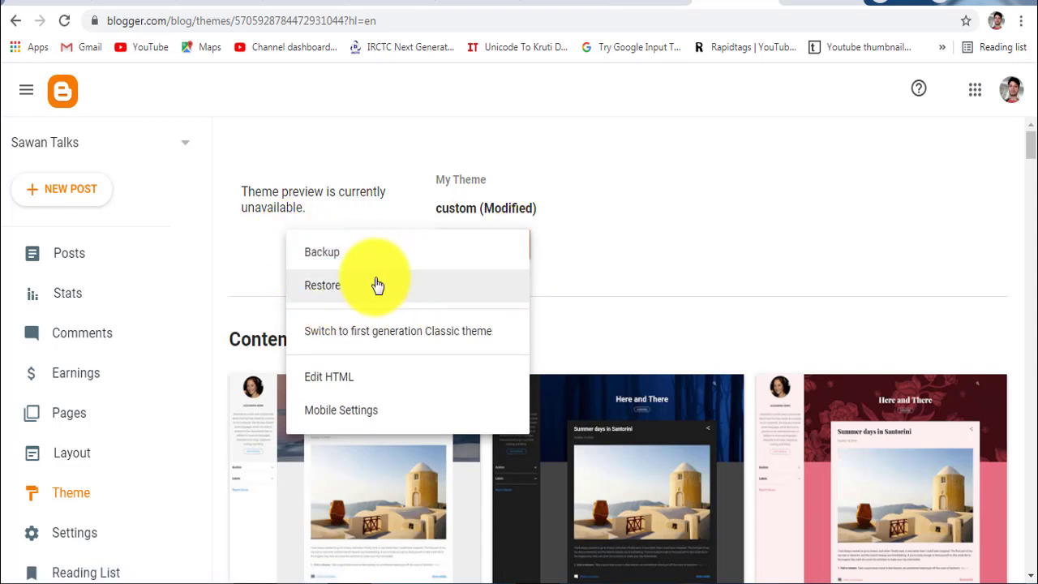
pyautogui.click(317, 258)
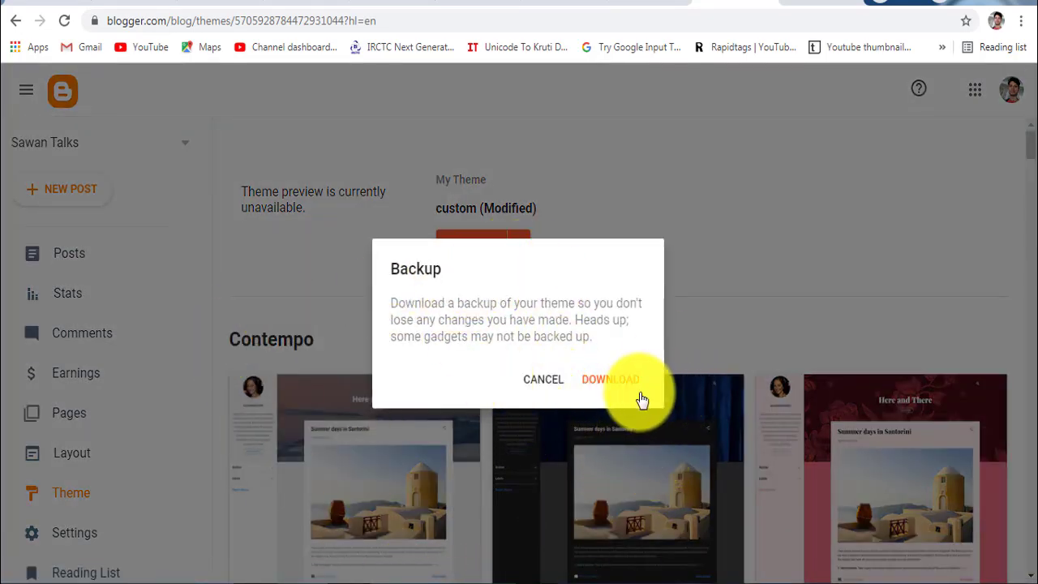
pyautogui.click(608, 383)
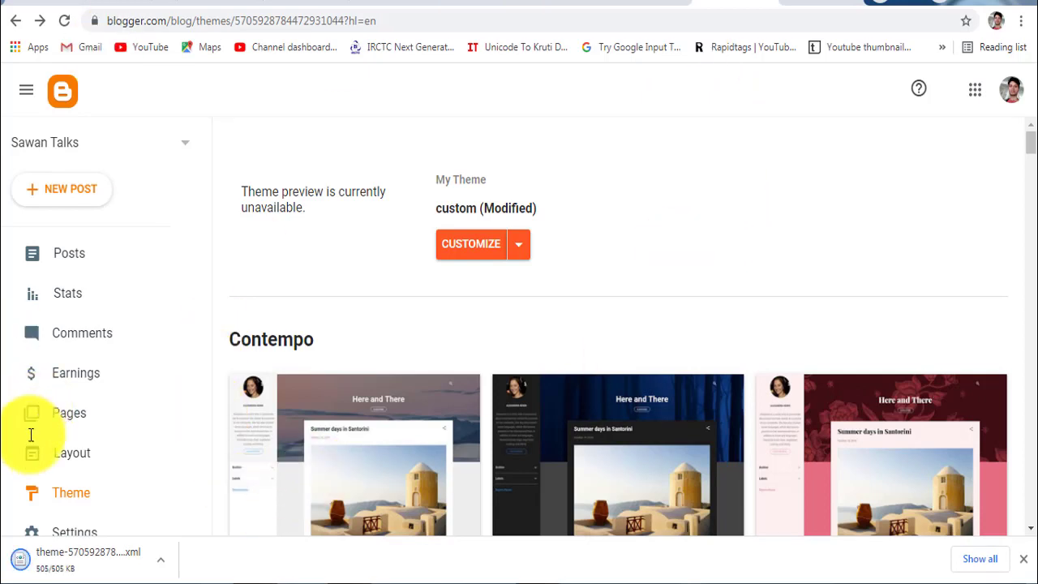
pyautogui.click(92, 563)
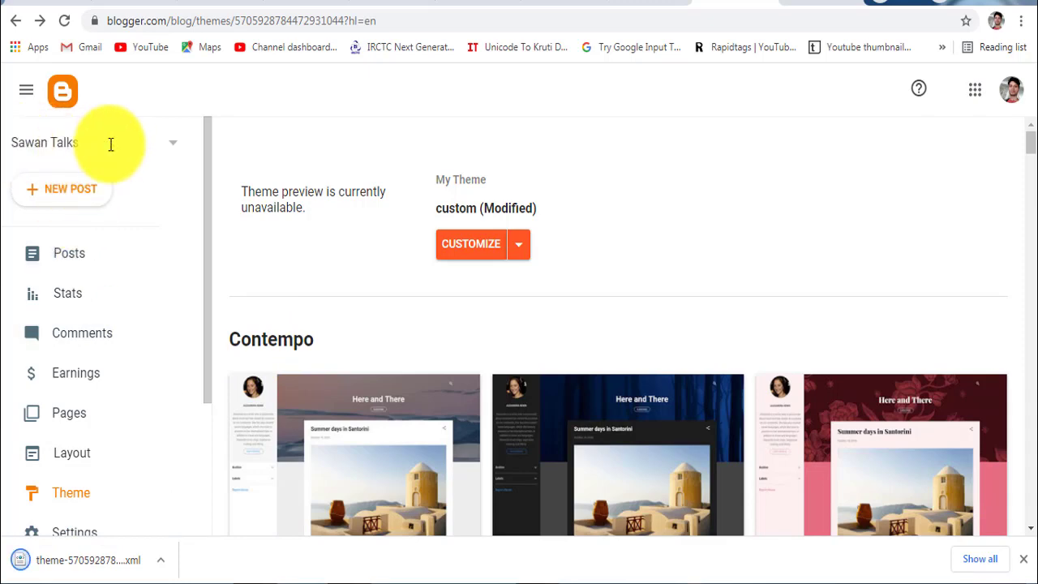
# - Change the blog's title to "Gyan Seva24" in the Basic settings and save it
pyautogui.scroll(-3, 203, 406)
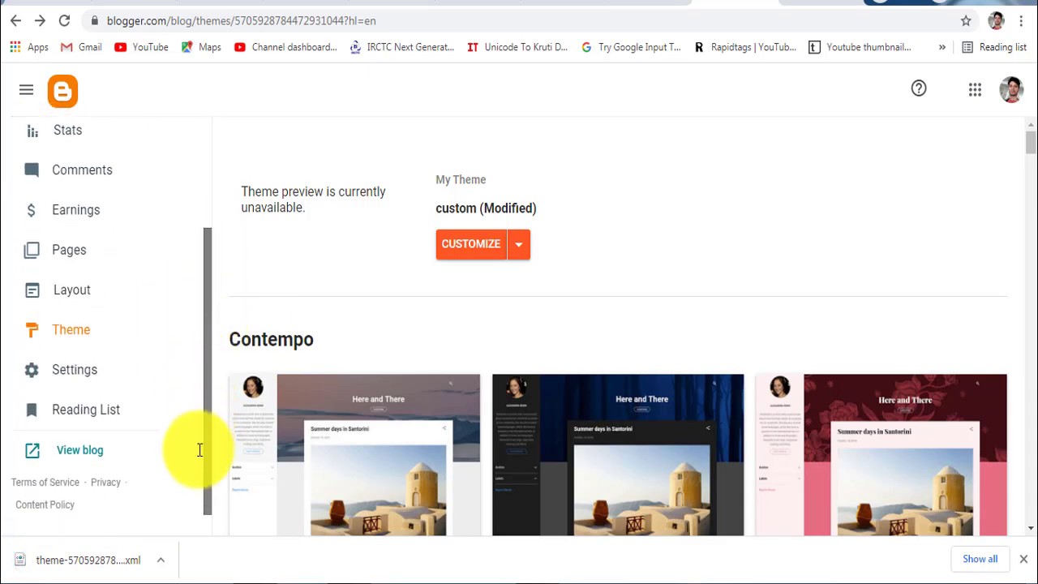
pyautogui.click(58, 367)
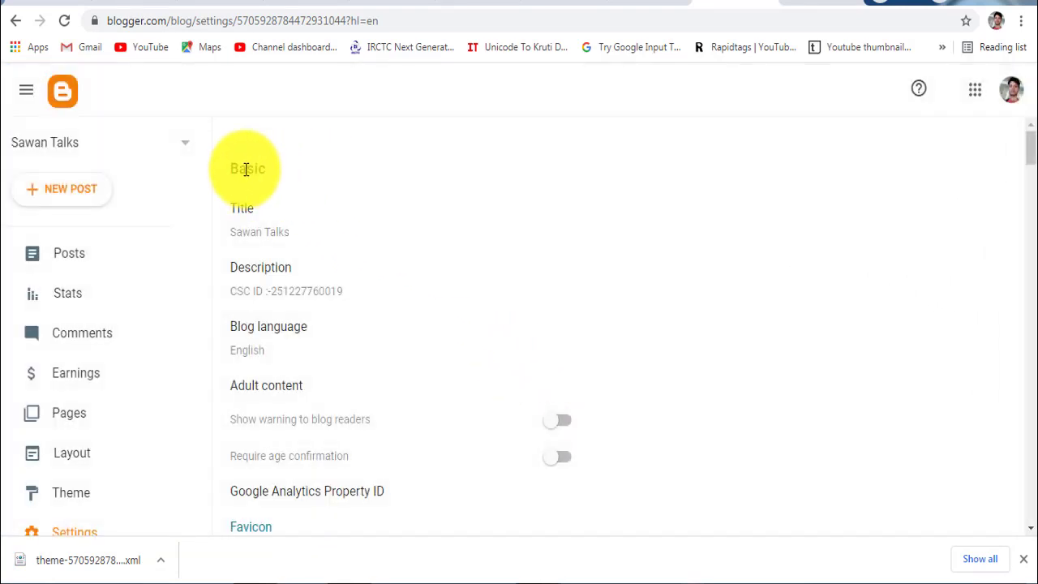
pyautogui.moveTo(222, 148); pyautogui.dragTo(326, 185)
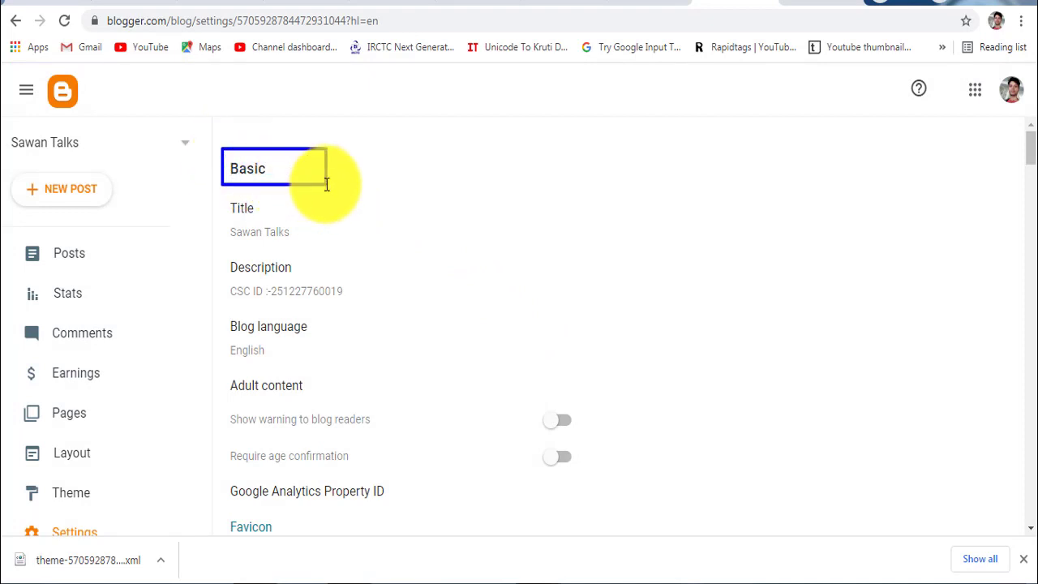
pyautogui.moveTo(217, 193)
pyautogui.mouseDown()
pyautogui.moveTo(271, 236)
pyautogui.moveTo(311, 248)
pyautogui.mouseUp()
pyautogui.click(250, 225)
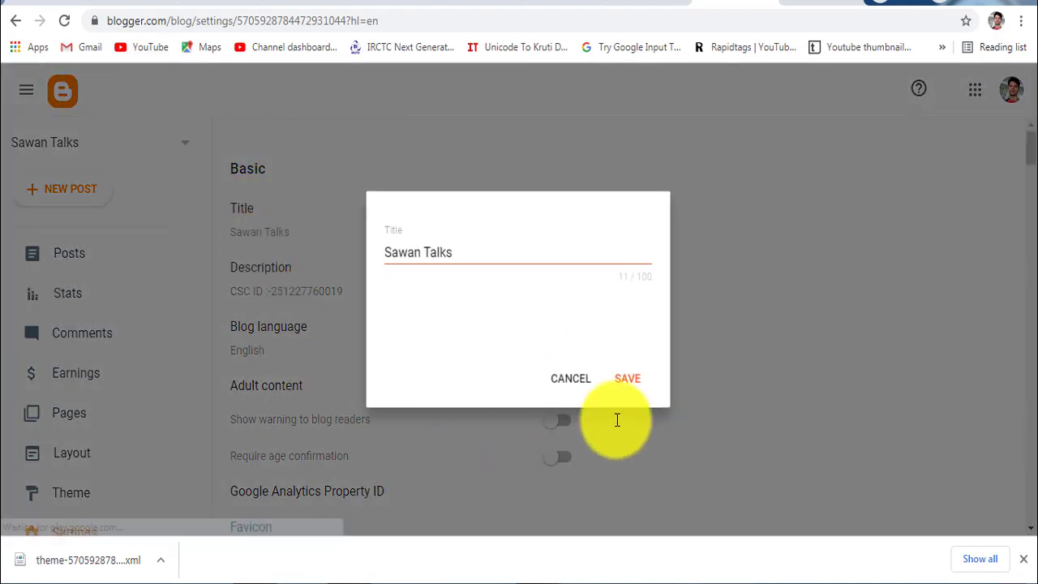
pyautogui.moveTo(461, 256); pyautogui.dragTo(324, 254)
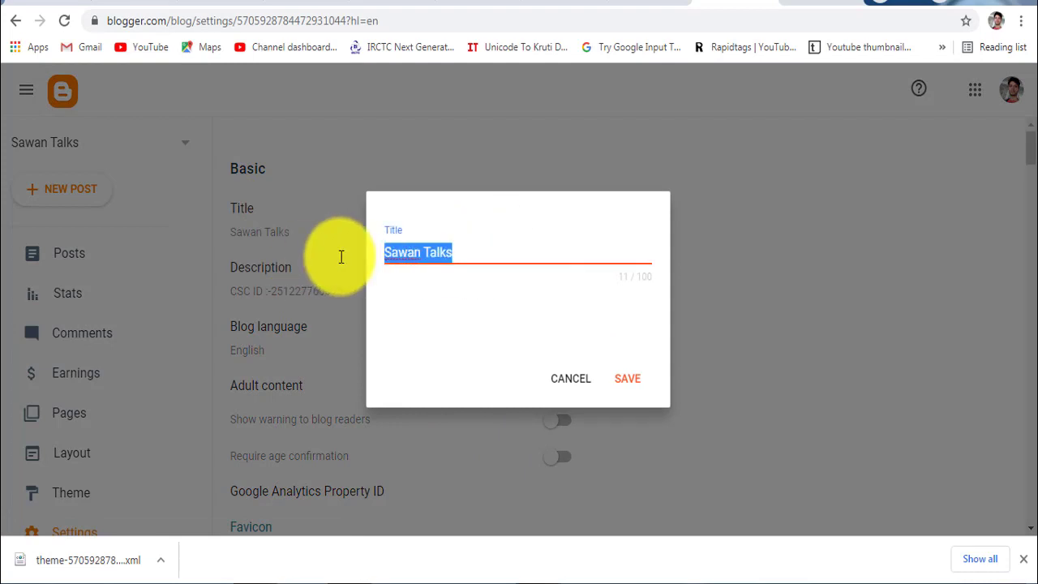
pyautogui.write('Gyan Seva24')
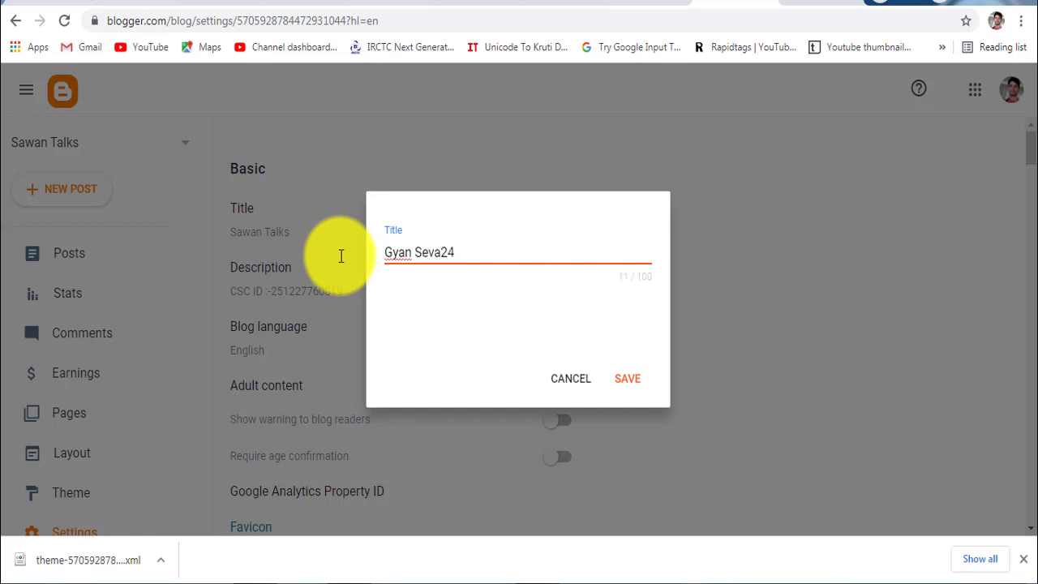
pyautogui.click(629, 378)
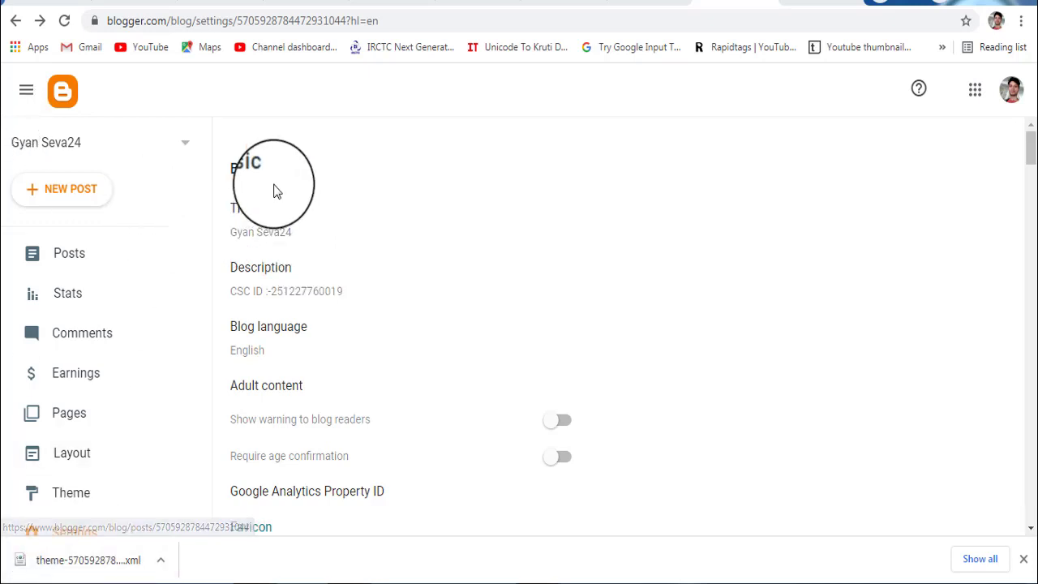
# - Review the Delete Blog confirmation for removing the blog under Manage Blog and cancel it
pyautogui.moveTo(1030, 144); pyautogui.dragTo(1029, 406)
pyautogui.scroll(-5, 878, 350)
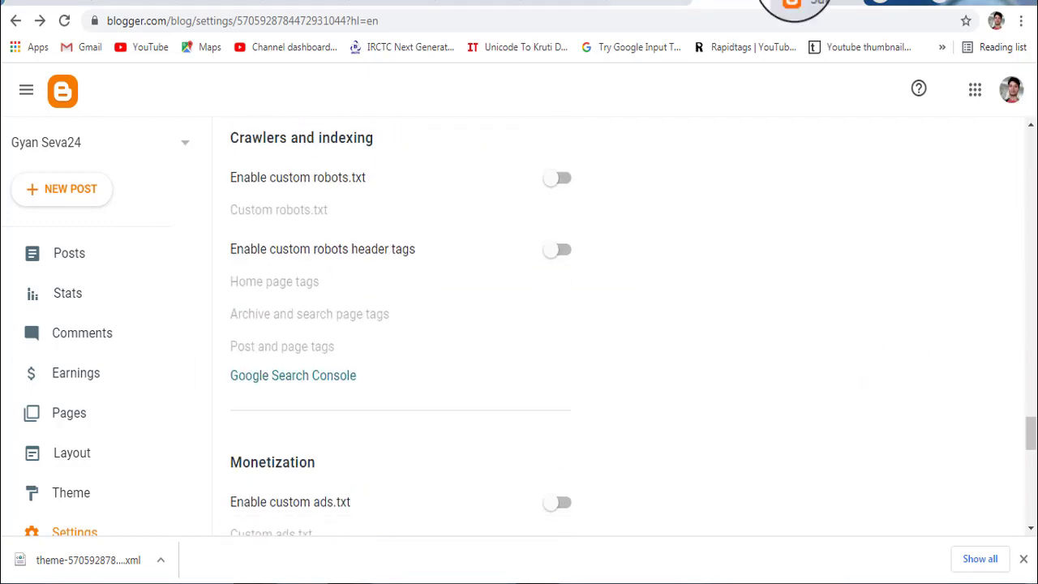
pyautogui.scroll(-4, 730, 445)
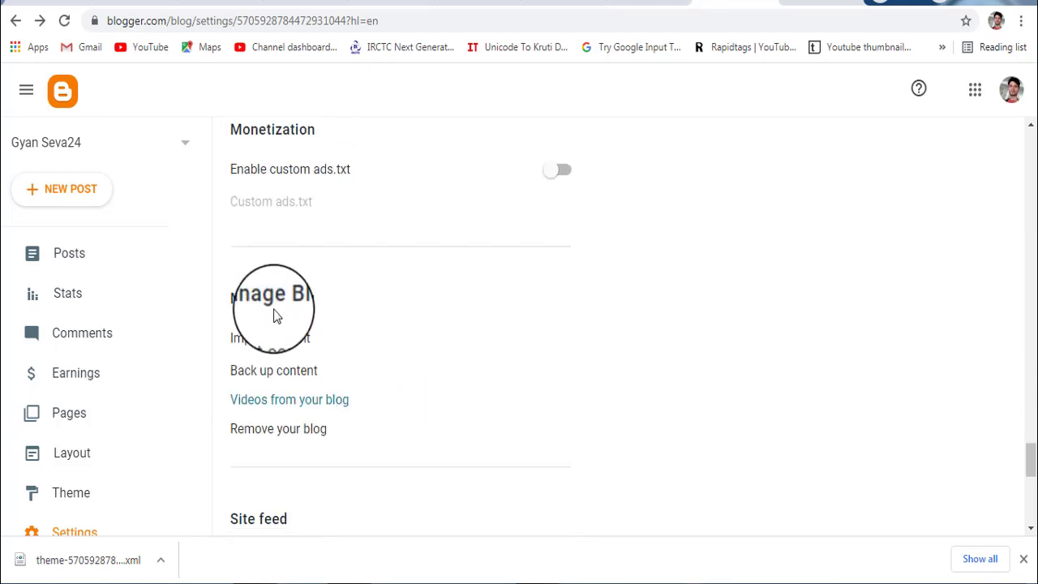
pyautogui.click(268, 428)
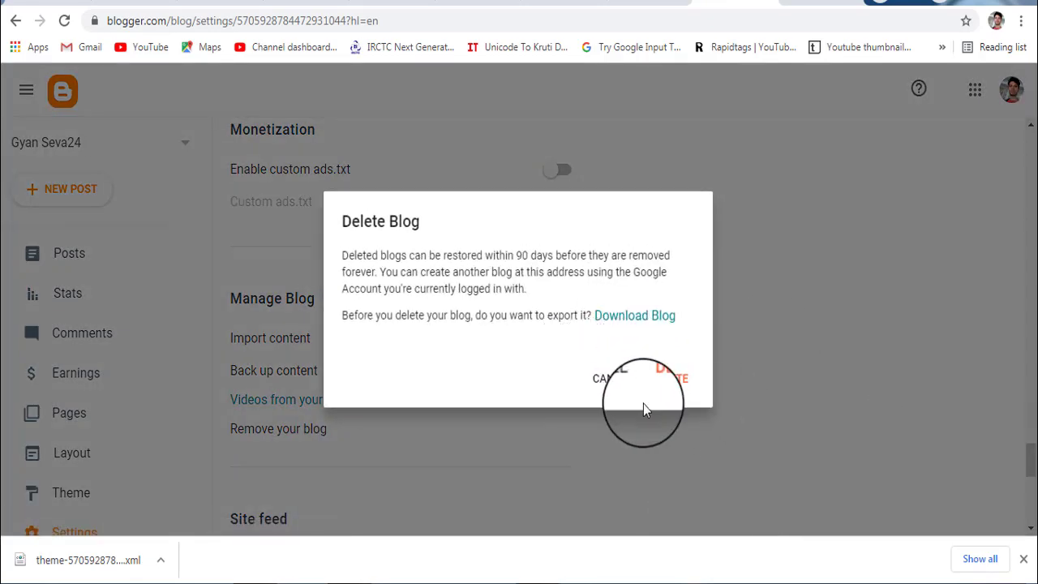
pyautogui.moveTo(649, 359); pyautogui.dragTo(710, 396)
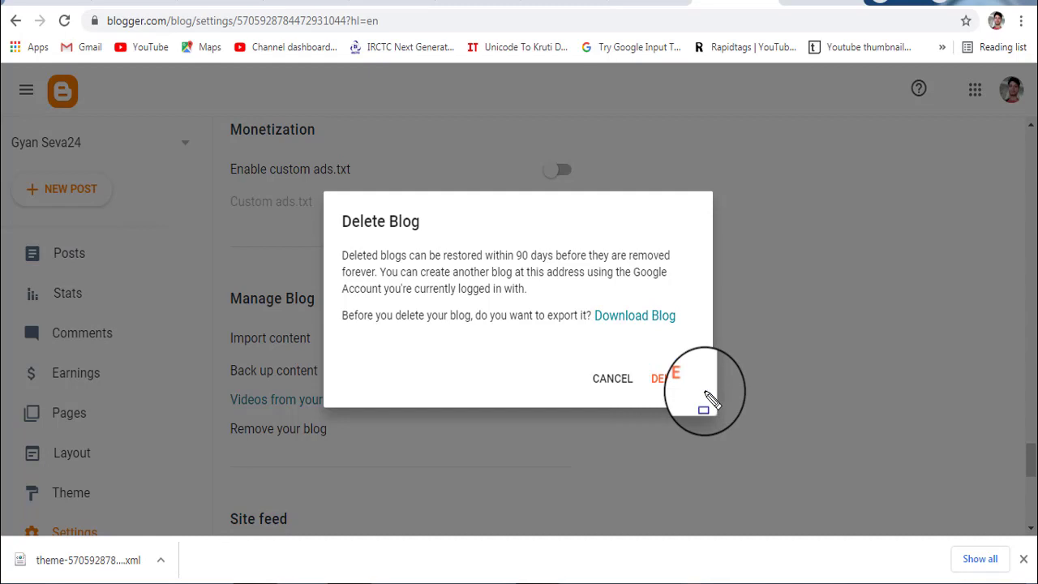
pyautogui.moveTo(370, 333)
pyautogui.mouseDown()
pyautogui.moveTo(463, 429)
pyautogui.moveTo(574, 394)
pyautogui.moveTo(567, 385)
pyautogui.mouseUp()
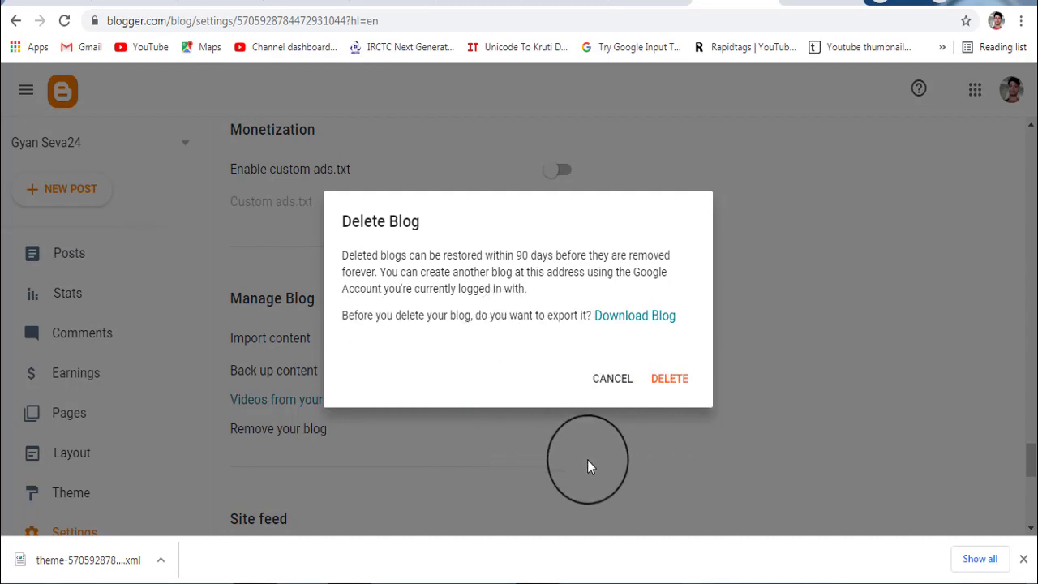
pyautogui.click(609, 387)
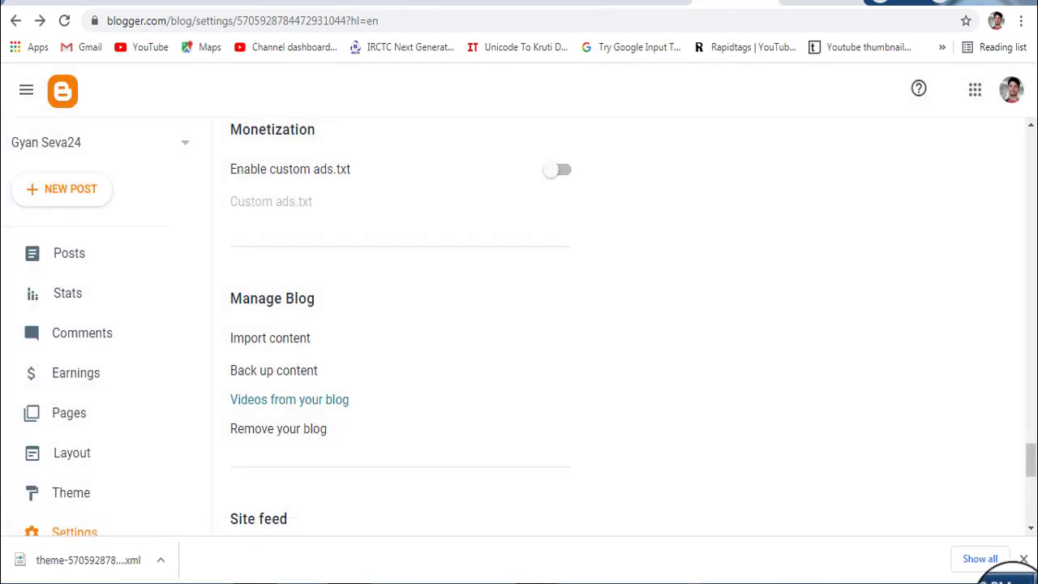
# - Dismiss the finished-download bar and look through the Basic and Privacy settings down to Blog address under Publishing
pyautogui.click(1023, 559)
pyautogui.scroll(10, 705, 405)
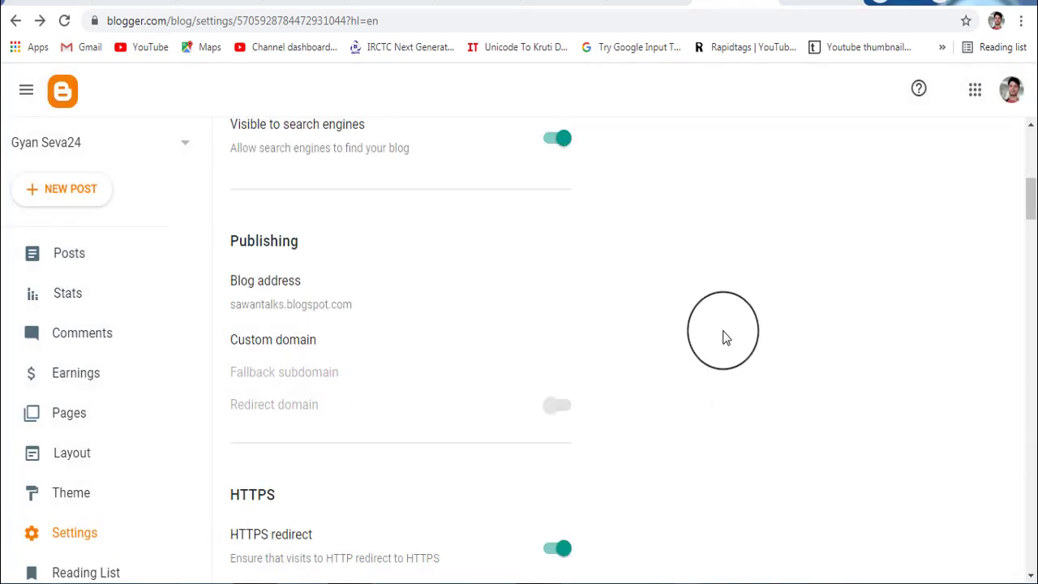
pyautogui.click(107, 547)
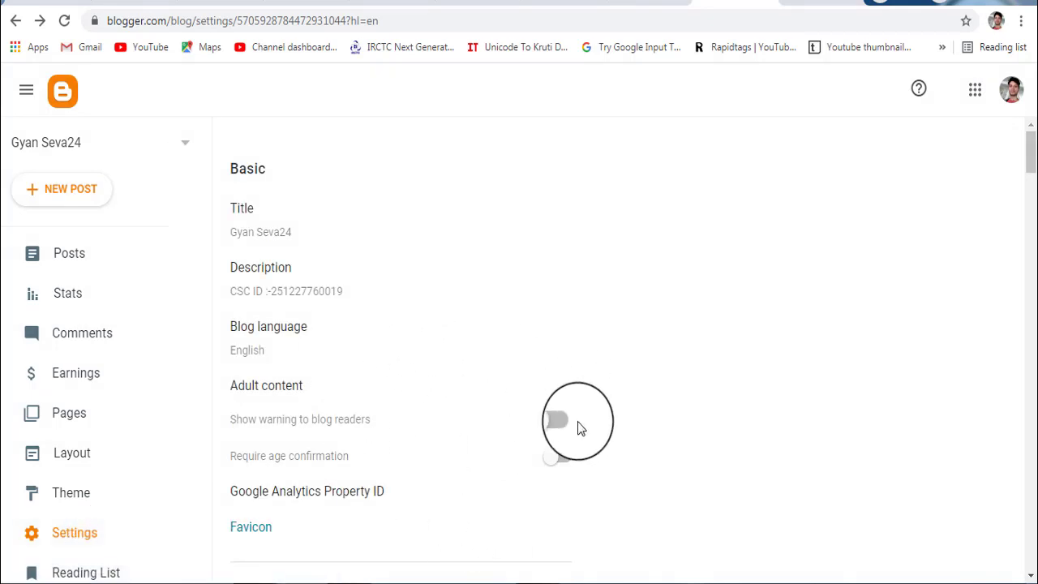
pyautogui.scroll(-2, 413, 394)
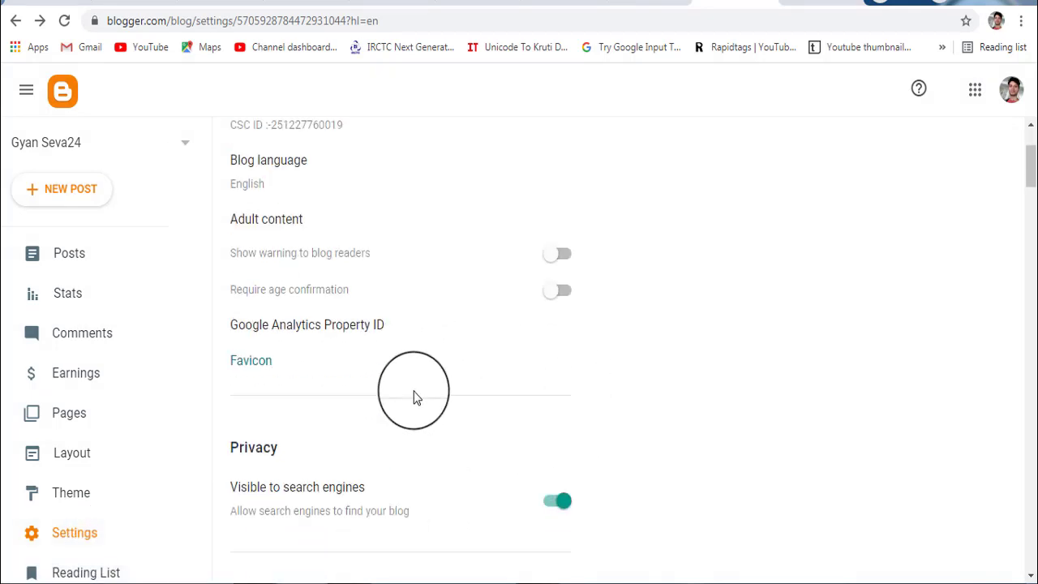
pyautogui.scroll(-2, 413, 394)
pyautogui.scroll(-3, 414, 396)
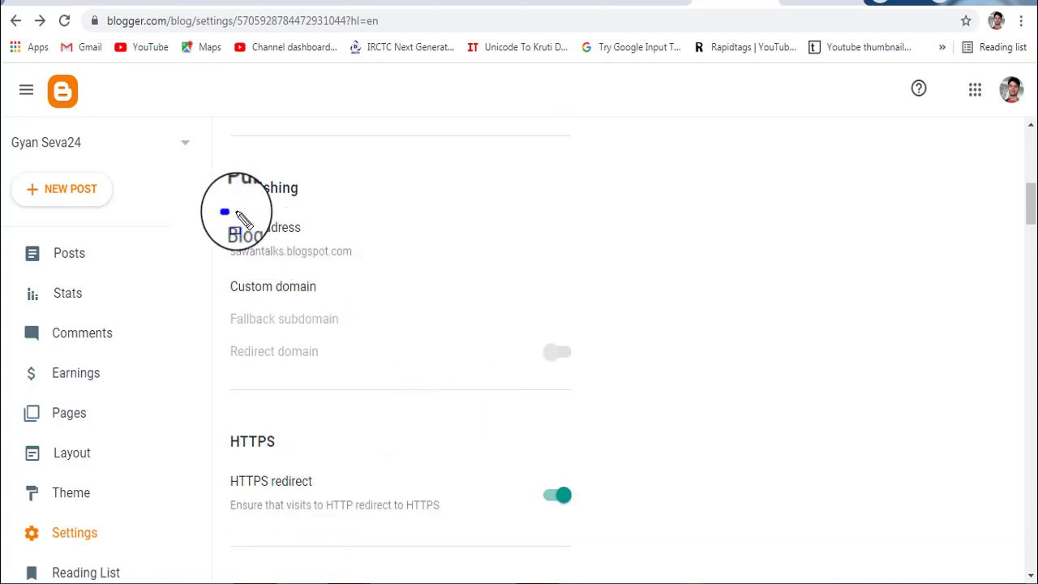
pyautogui.moveTo(227, 212); pyautogui.dragTo(336, 239)
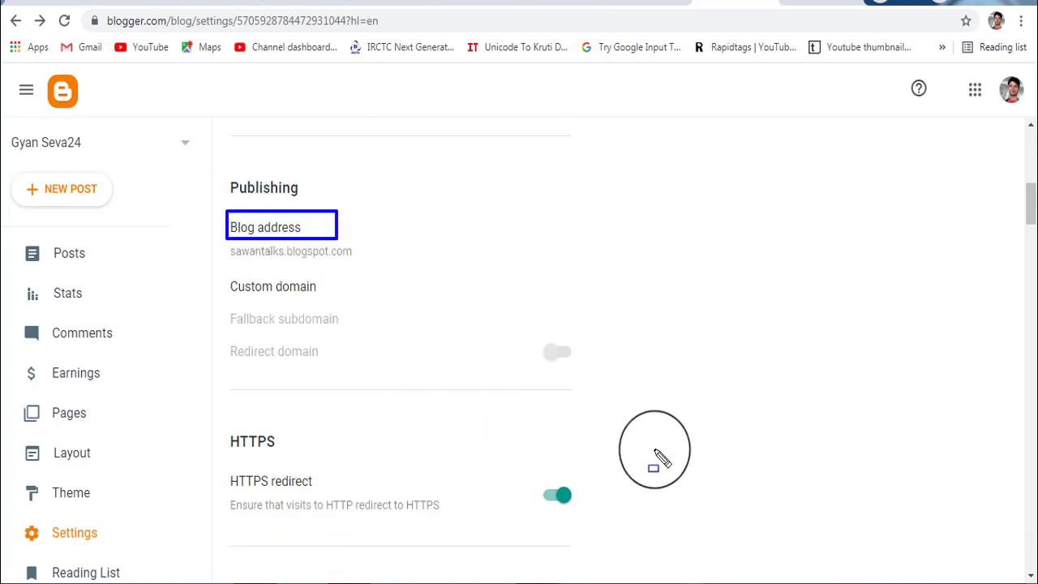
pyautogui.moveTo(219, 175); pyautogui.dragTo(318, 209)
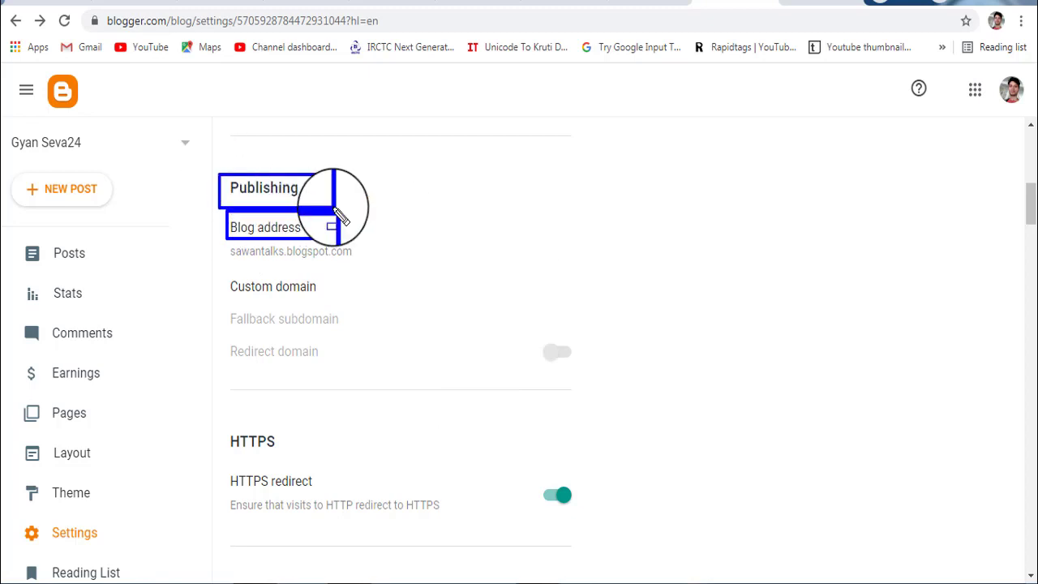
pyautogui.press('Escape')
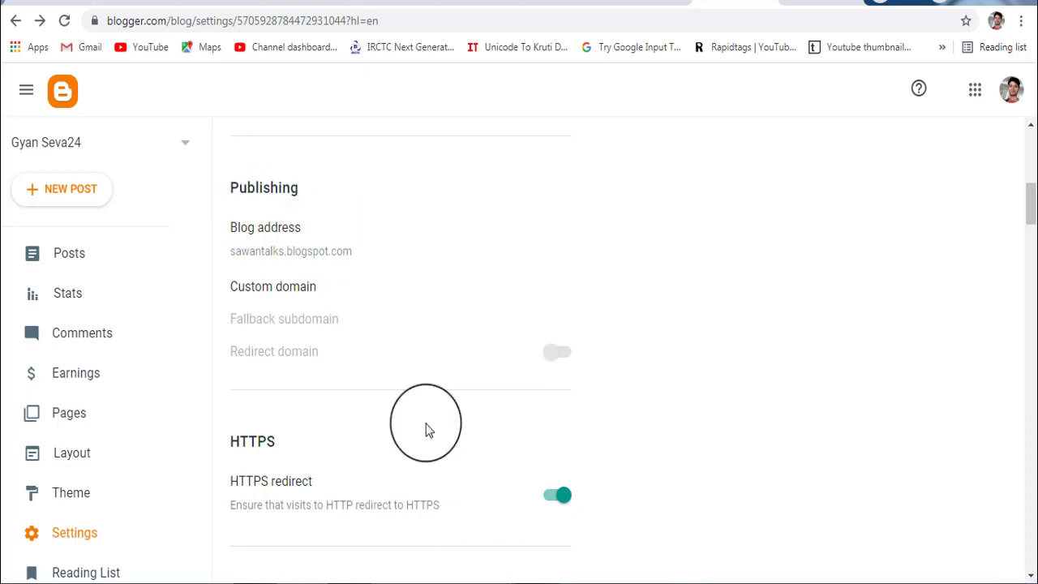
# - Change the blog address under Publishing to gyanseva24.blogspot.com and save it
pyautogui.click(298, 247)
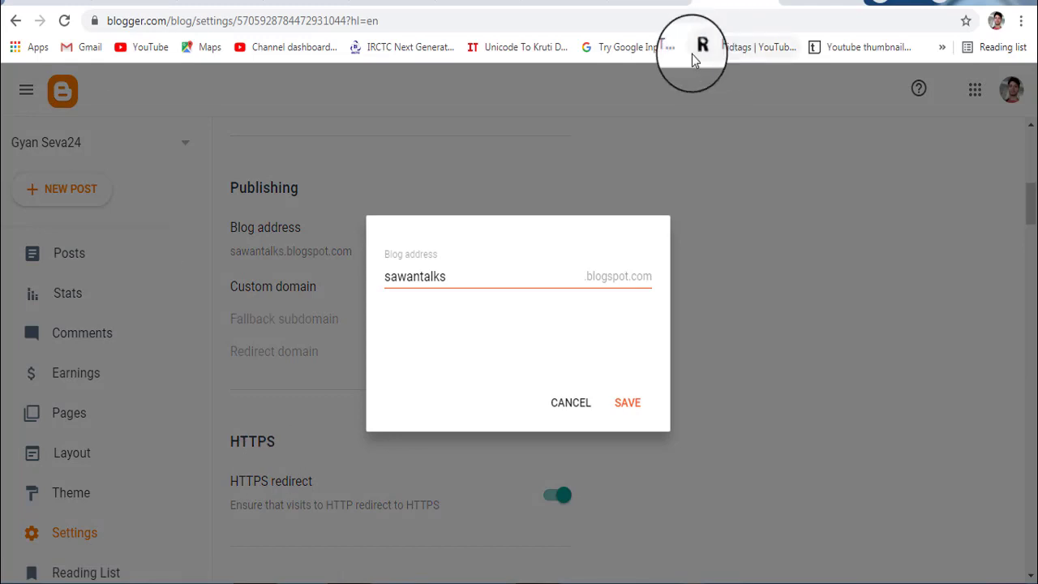
pyautogui.moveTo(469, 274); pyautogui.dragTo(305, 278)
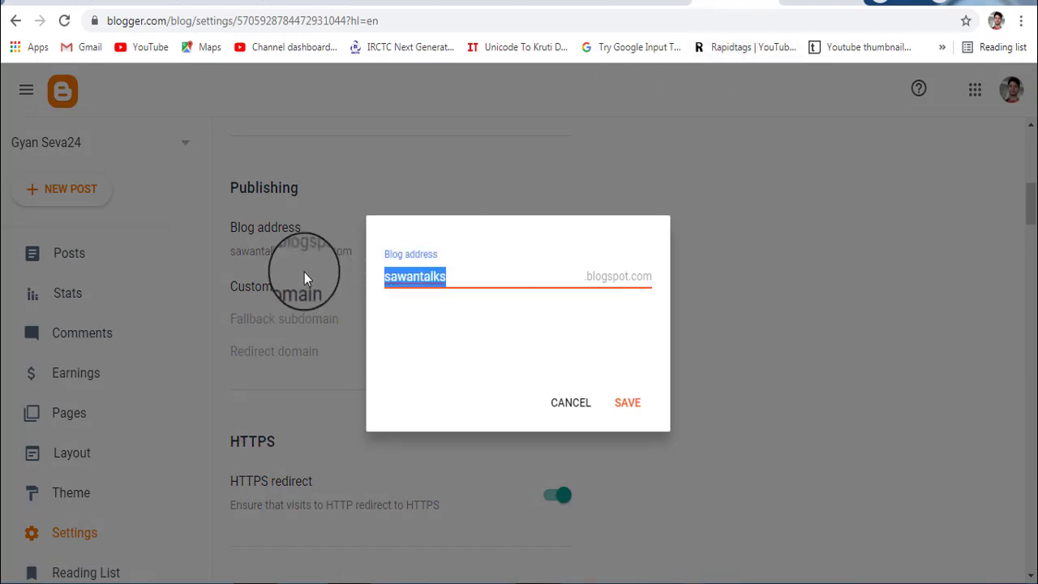
pyautogui.write('gyan')
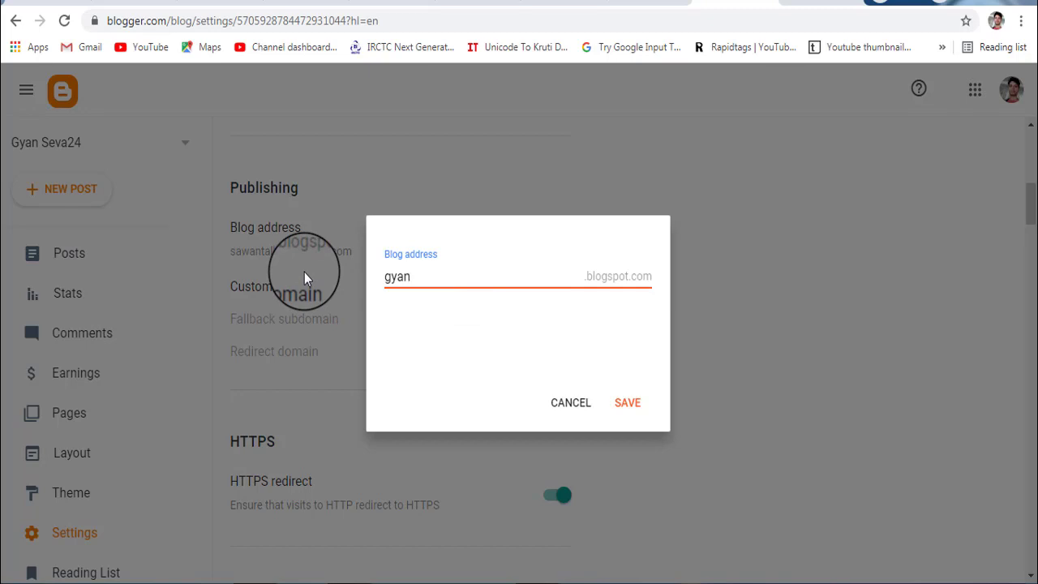
pyautogui.write('seva24')
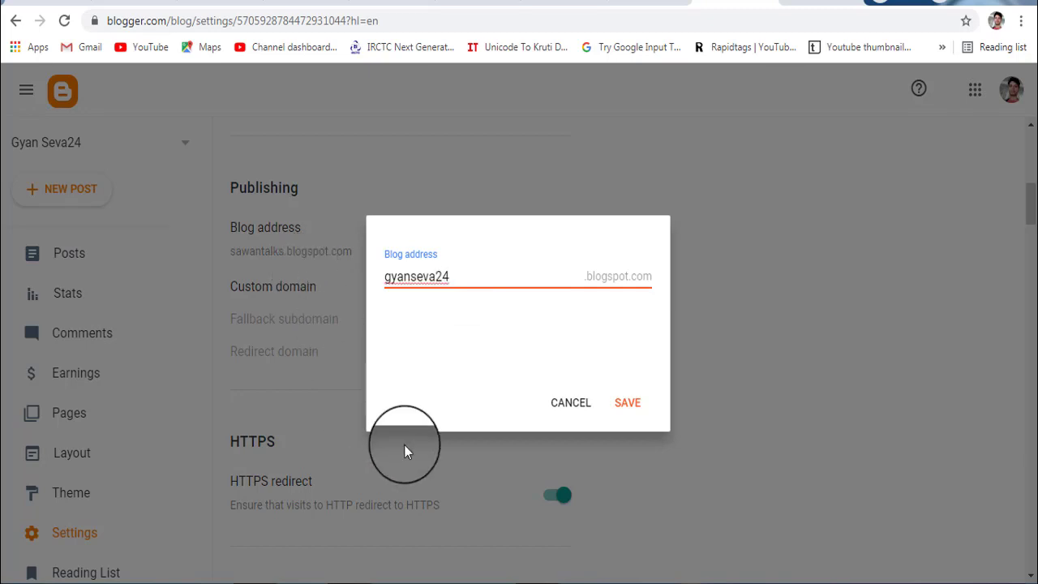
pyautogui.click(626, 402)
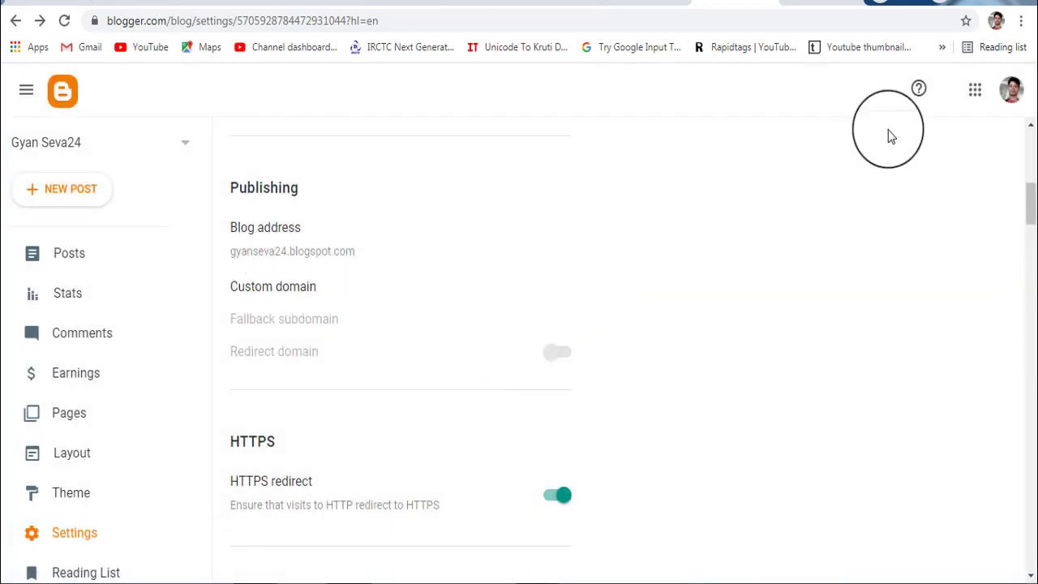
# - Minimize the browser window and refresh the Windows desktop twice
pyautogui.click(973, 7)
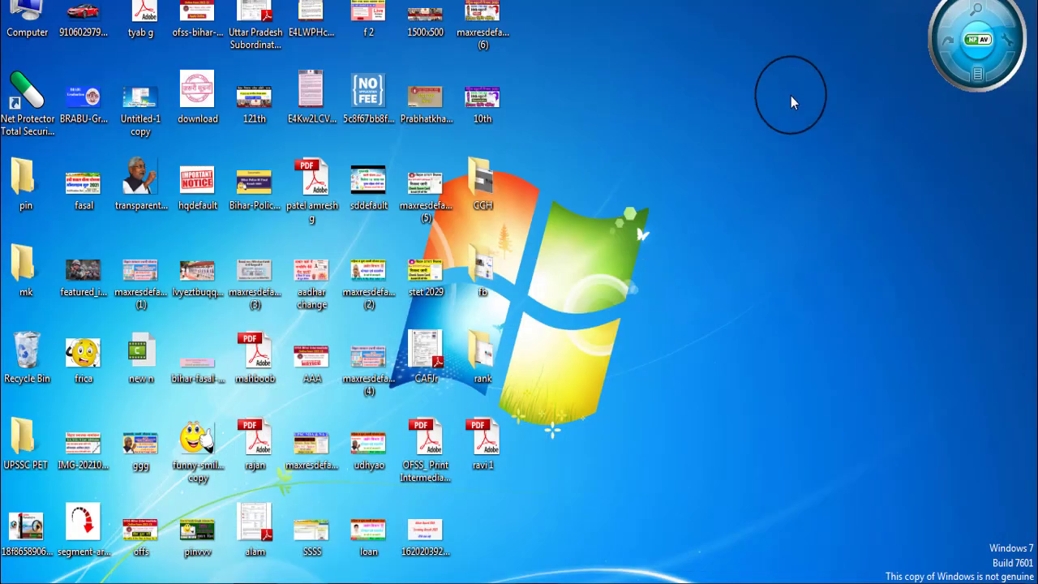
pyautogui.rightClick(724, 58)
pyautogui.click(735, 81)
pyautogui.rightClick(725, 51)
pyautogui.click(758, 90)
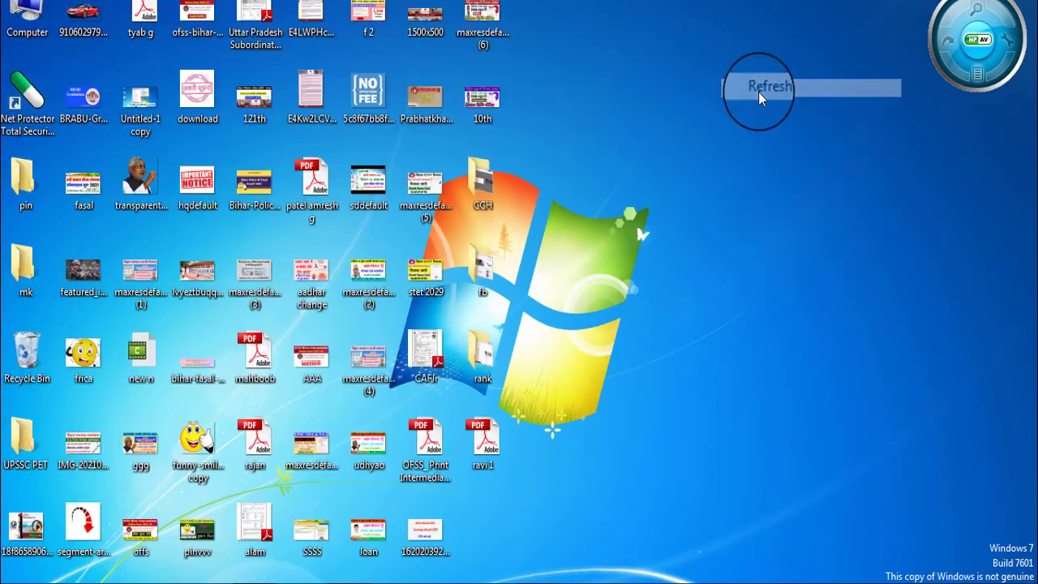